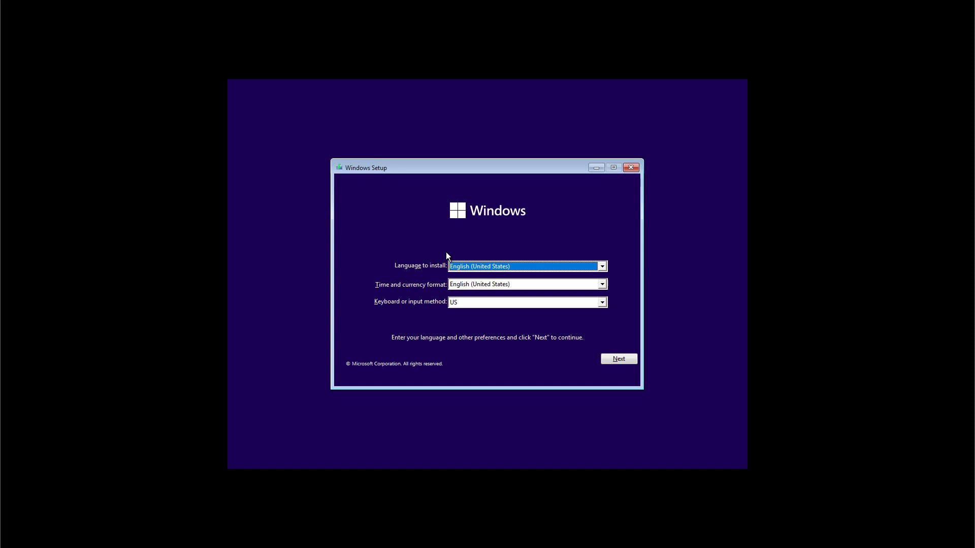
# Step: Accept the language settings, start installing without a product key, and select the Windows 11 Pro edition
pyautogui.click(610, 360)
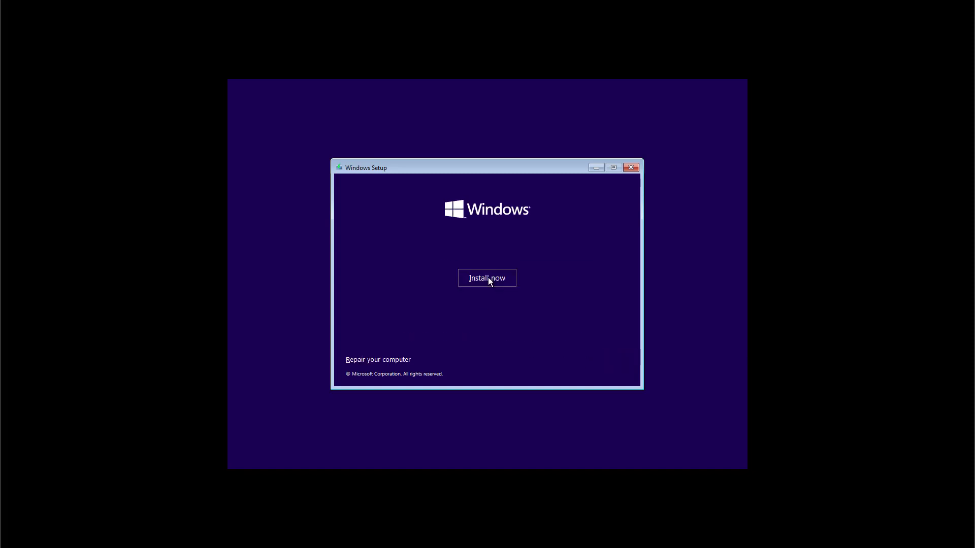
pyautogui.click(489, 279)
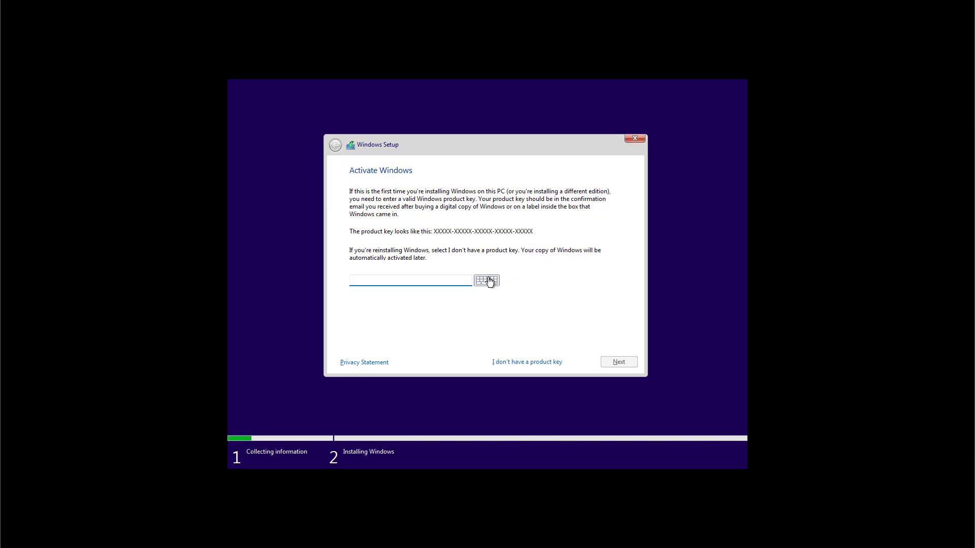
pyautogui.click(523, 361)
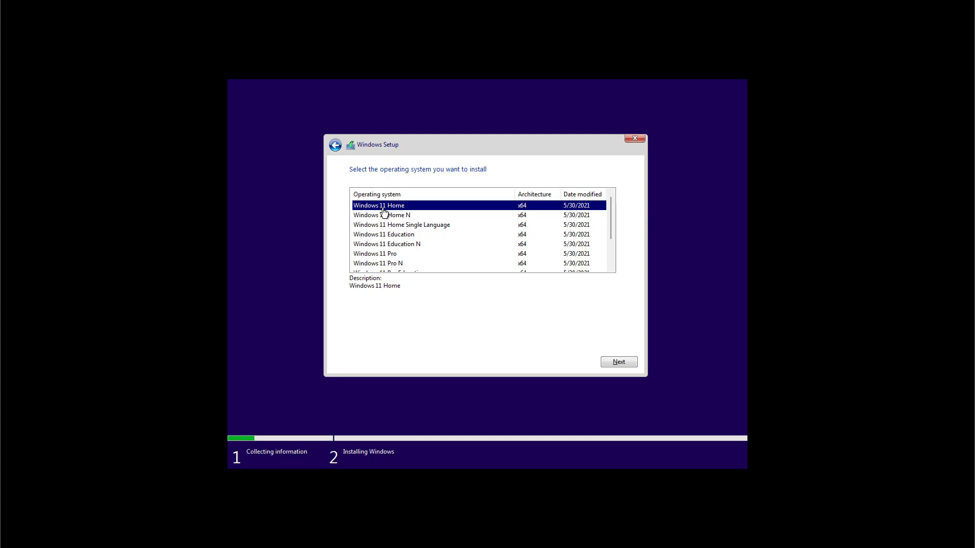
pyautogui.click(389, 237)
pyautogui.click(390, 254)
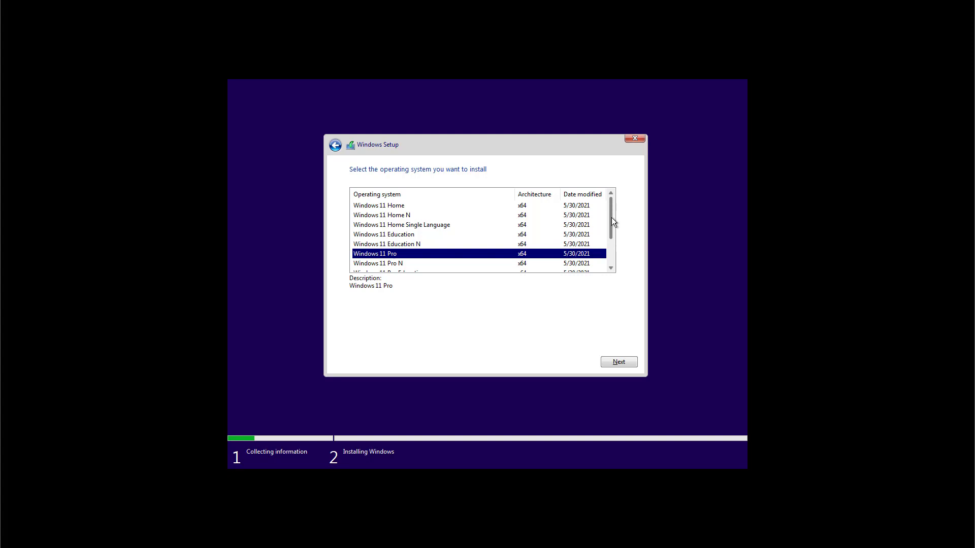
pyautogui.moveTo(611, 217)
pyautogui.mouseDown()
pyautogui.moveTo(611, 244)
pyautogui.moveTo(611, 214)
pyautogui.mouseUp()
pyautogui.click(624, 361)
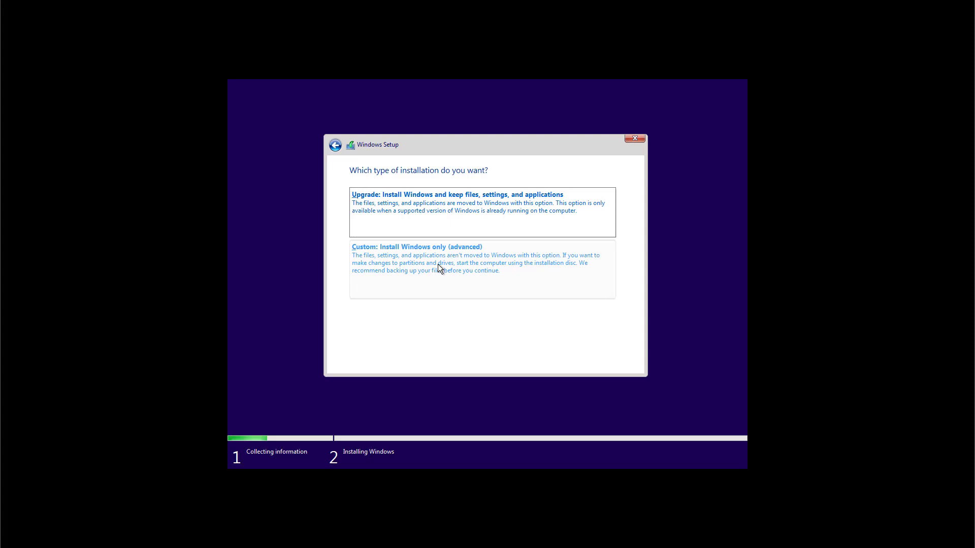
# Step: Choose the Custom (advanced) install and refresh the list to show Drive 0's 60.0 GB unallocated space
pyautogui.click(437, 264)
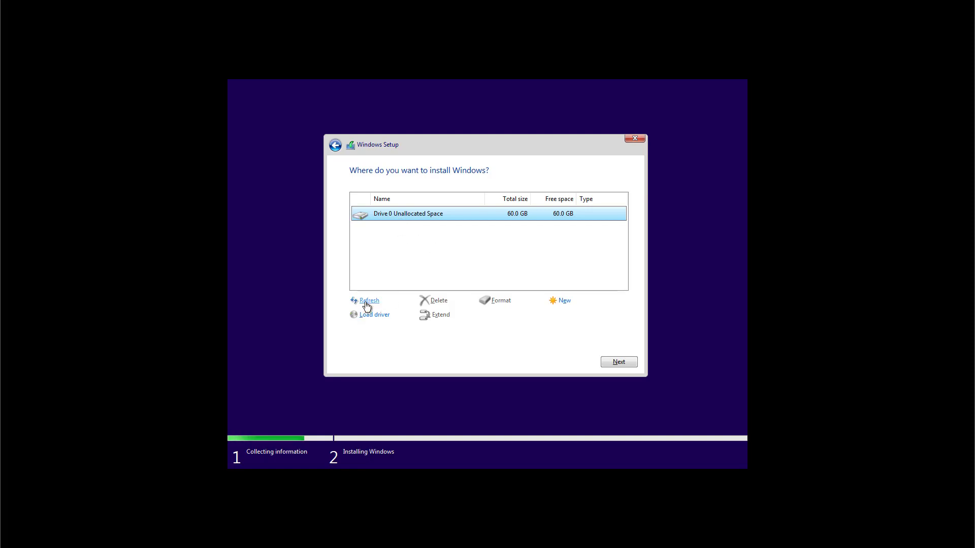
pyautogui.click(366, 305)
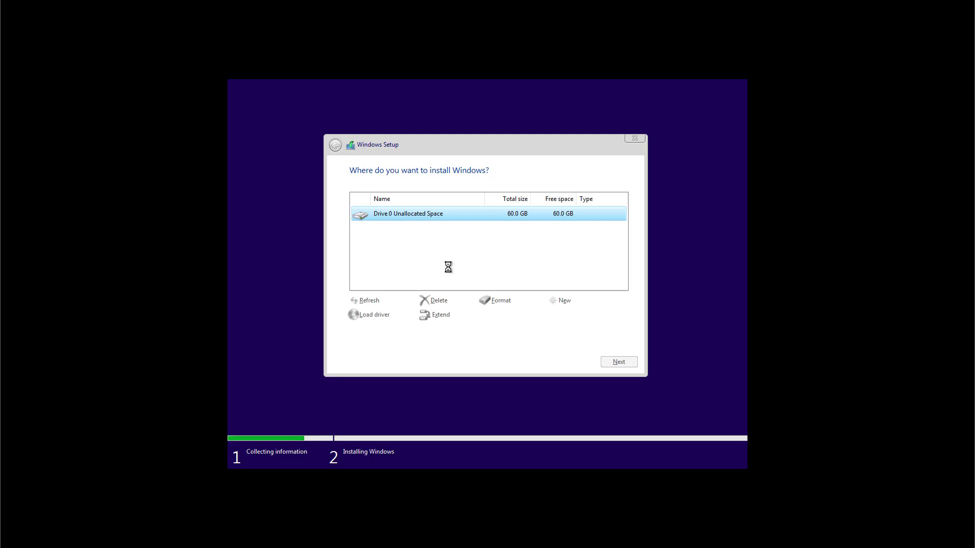
# Step: Install Windows onto Drive 0's unallocated space and let it finish and restart
pyautogui.click(623, 361)
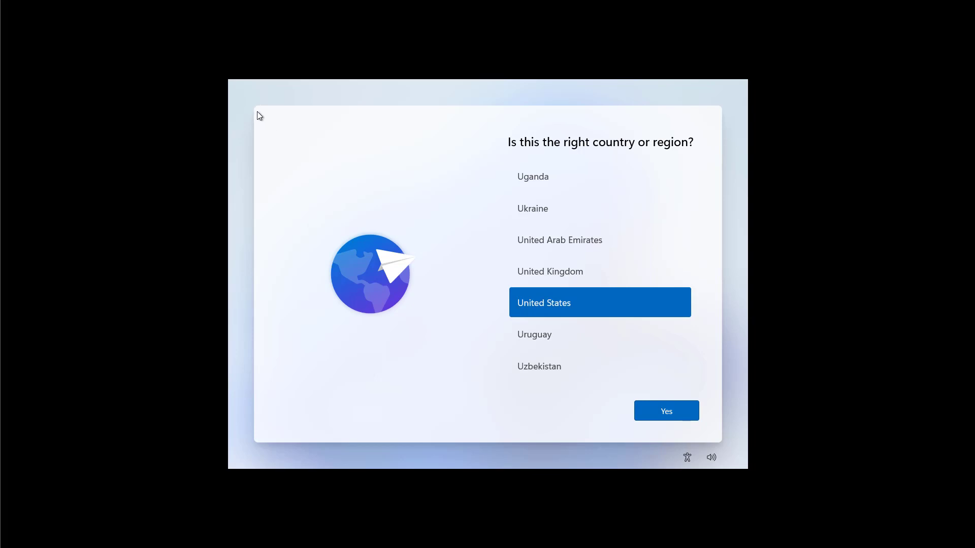
# Step: Confirm United States region and US keyboard, skipping a second keyboard layout
pyautogui.click(672, 415)
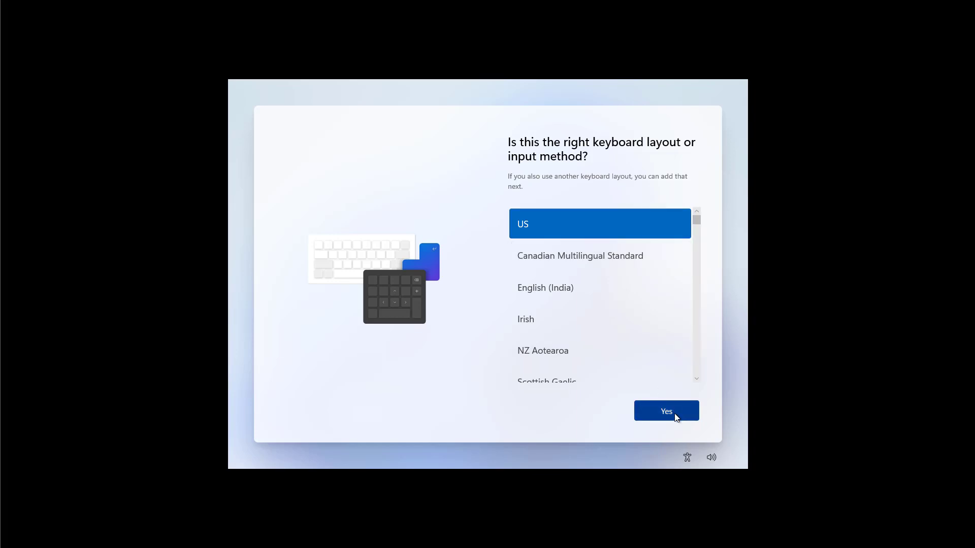
pyautogui.click(666, 411)
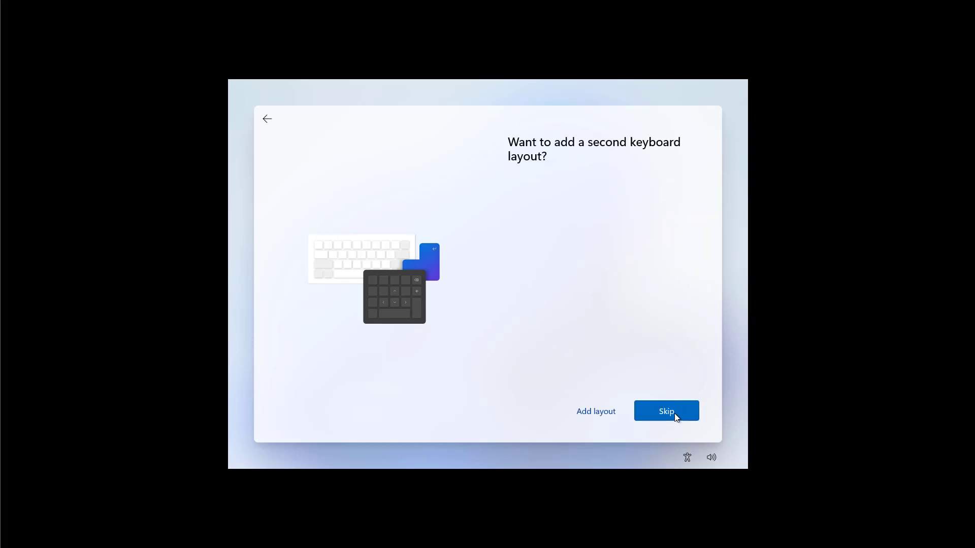
pyautogui.click(675, 414)
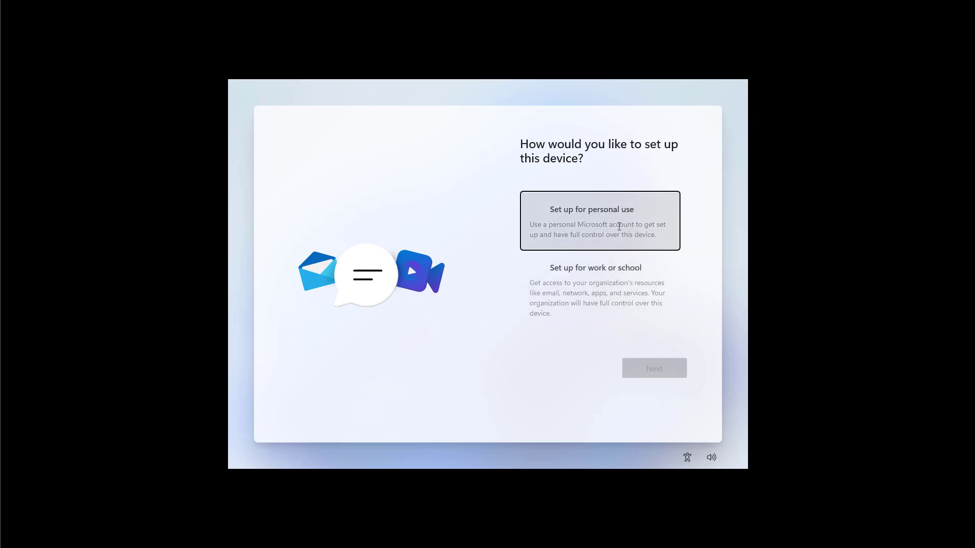
# Step: Choose personal use and sign in with the Microsoft account's e-mail address and password
pyautogui.click(619, 226)
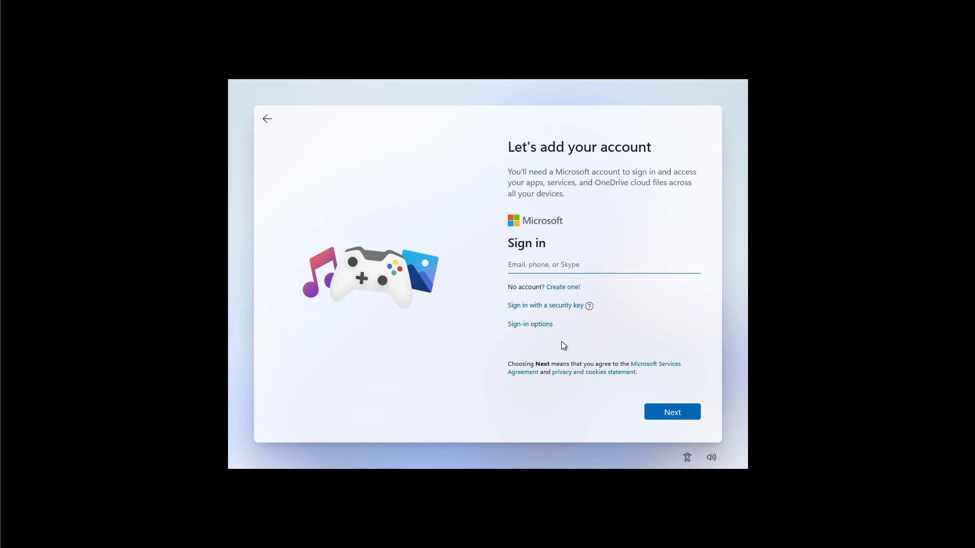
pyautogui.click(530, 324)
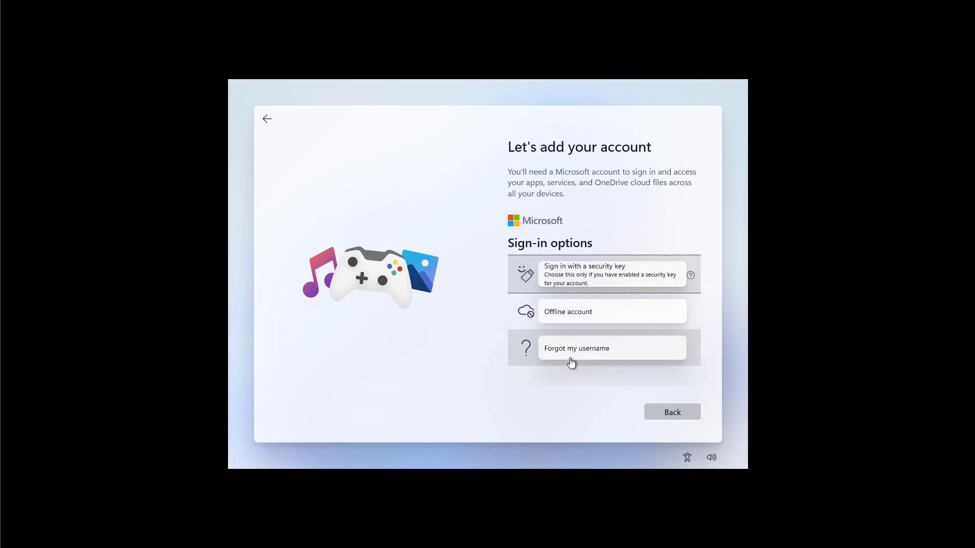
pyautogui.click(672, 413)
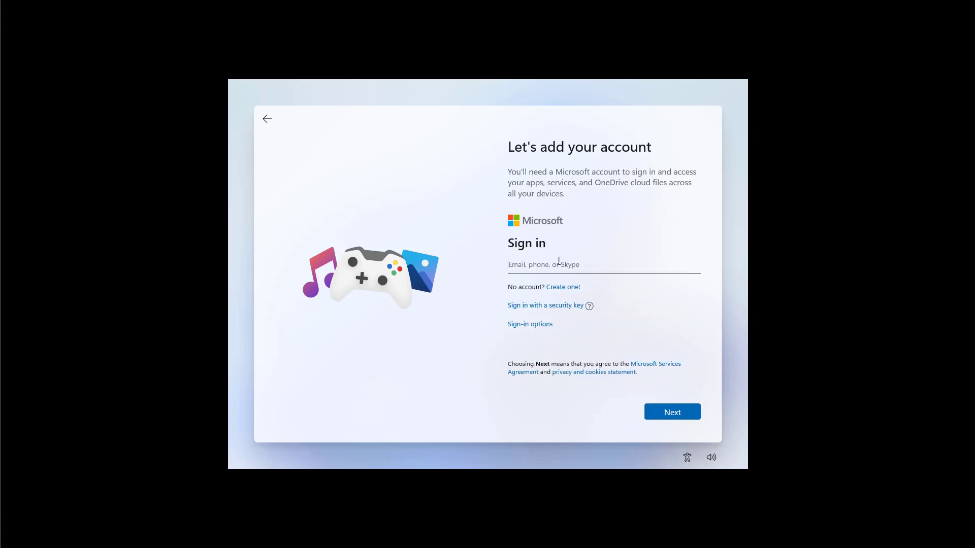
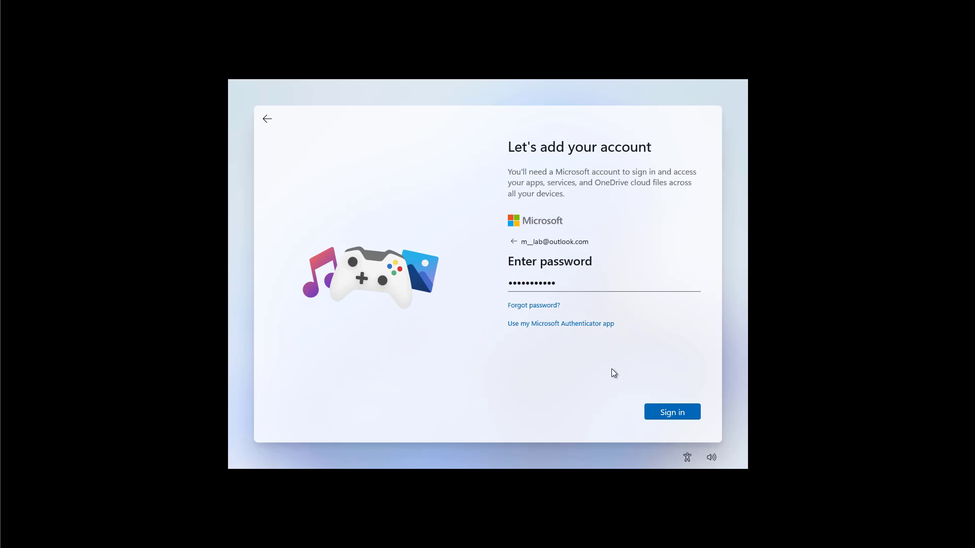
pyautogui.click(673, 415)
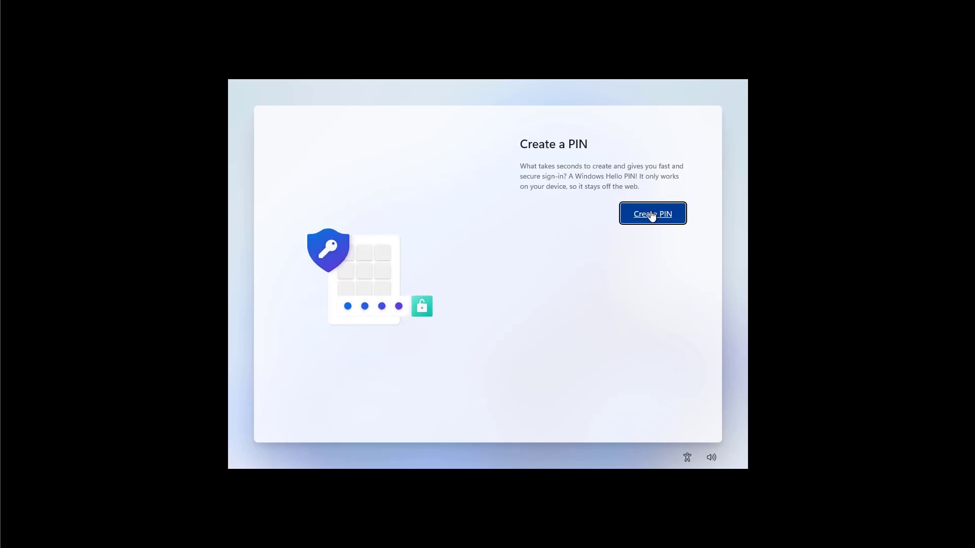
# Step: Create a four-digit Windows Hello PIN, entering and confirming it, then save it
pyautogui.click(651, 213)
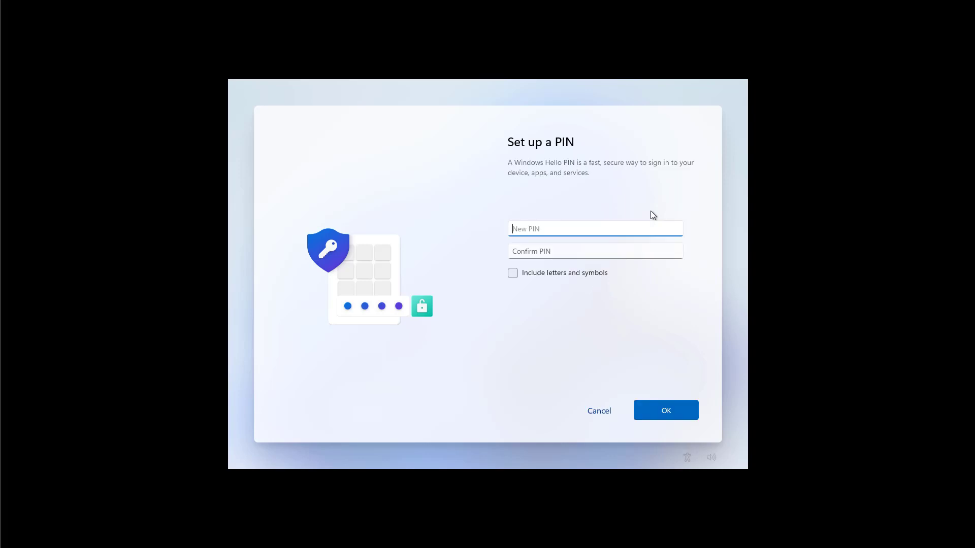
pyautogui.write('1234')
pyautogui.click(598, 254)
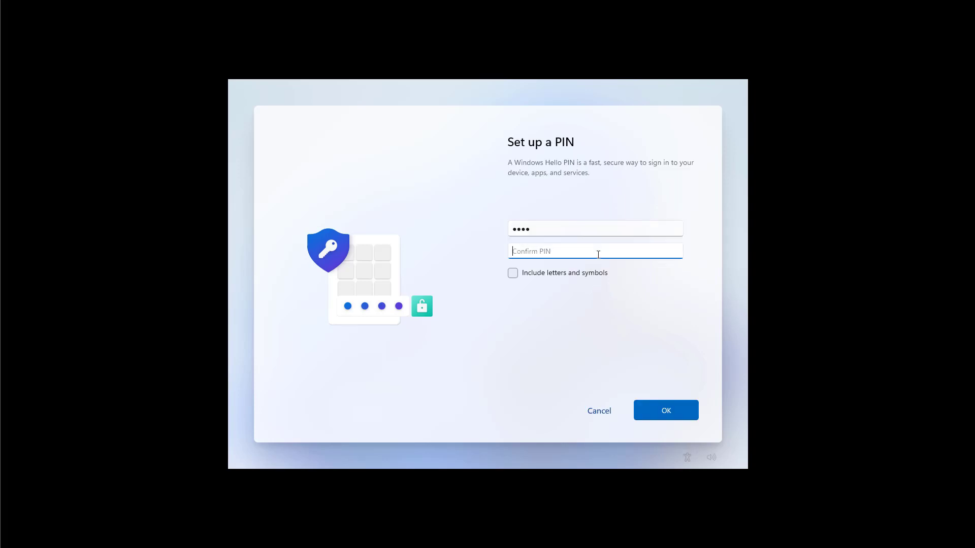
pyautogui.write('1234')
pyautogui.press('Return')
pyautogui.click(666, 411)
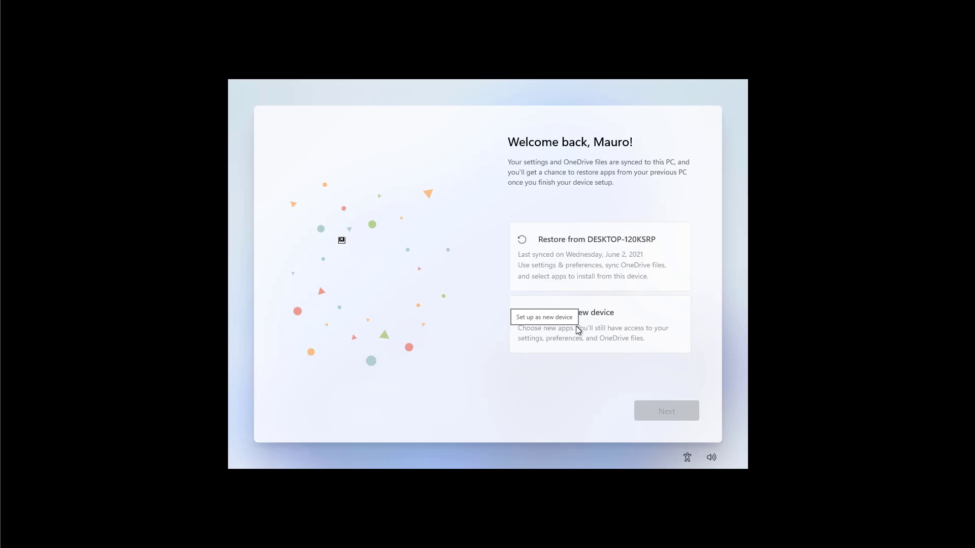
# Step: Choose 'Set up as new device' rather than restoring from the previous PC
pyautogui.click(578, 330)
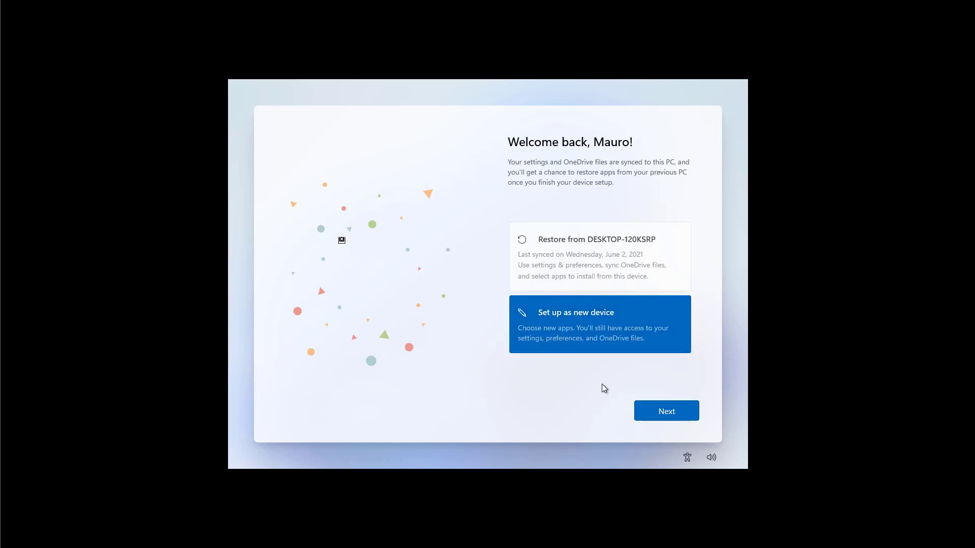
pyautogui.click(664, 414)
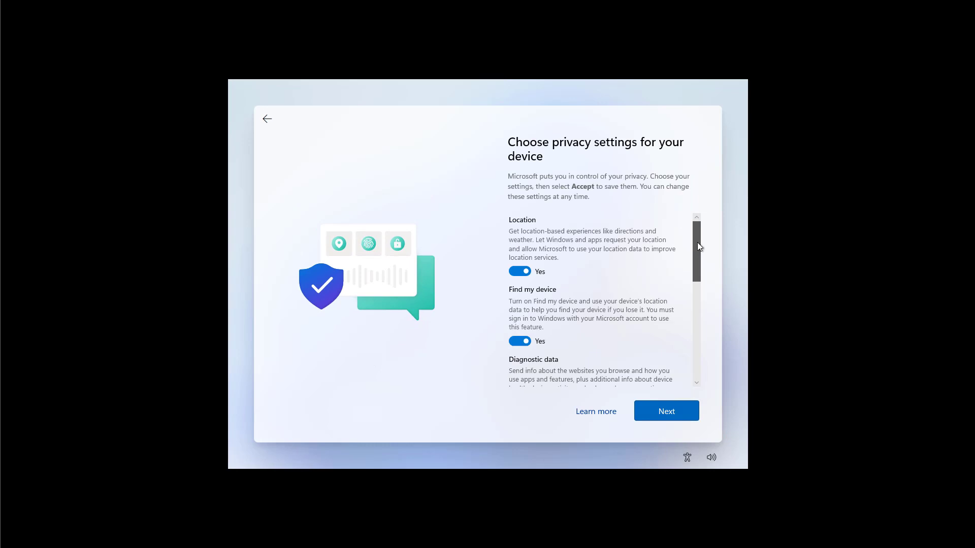
# Step: Switch Advertising ID to No, leaving Location and Find my device on, and accept
pyautogui.moveTo(698, 243); pyautogui.dragTo(696, 345)
pyautogui.click(523, 331)
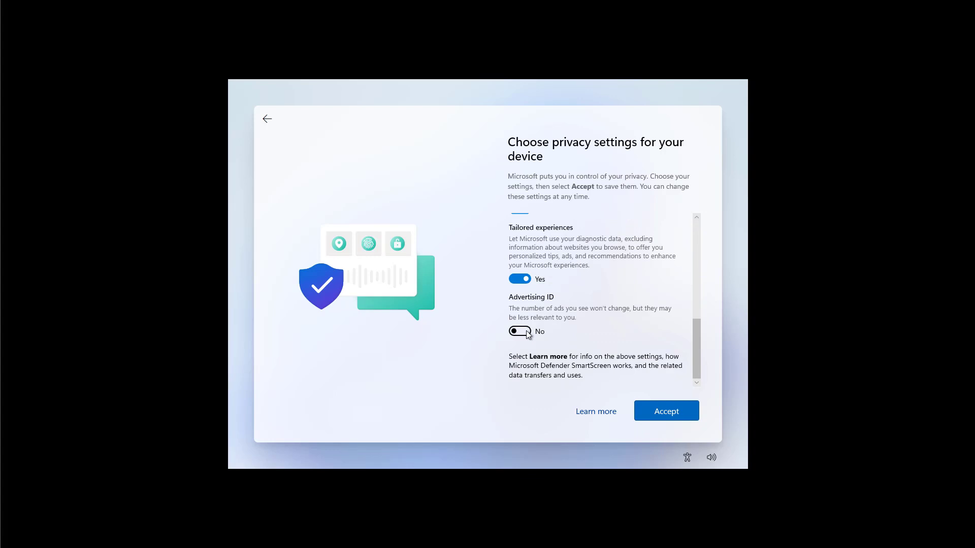
pyautogui.moveTo(698, 352); pyautogui.dragTo(697, 249)
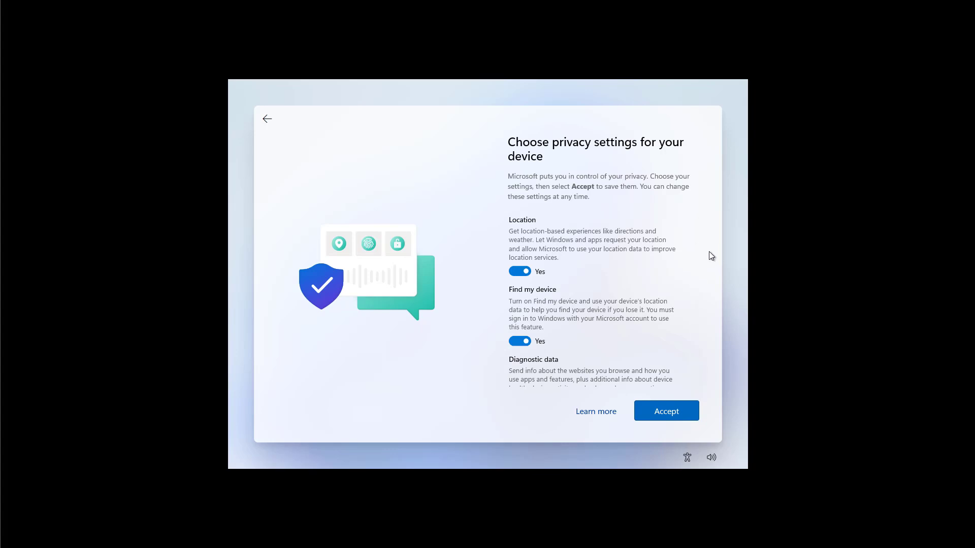
pyautogui.press('space')
pyautogui.press('space')
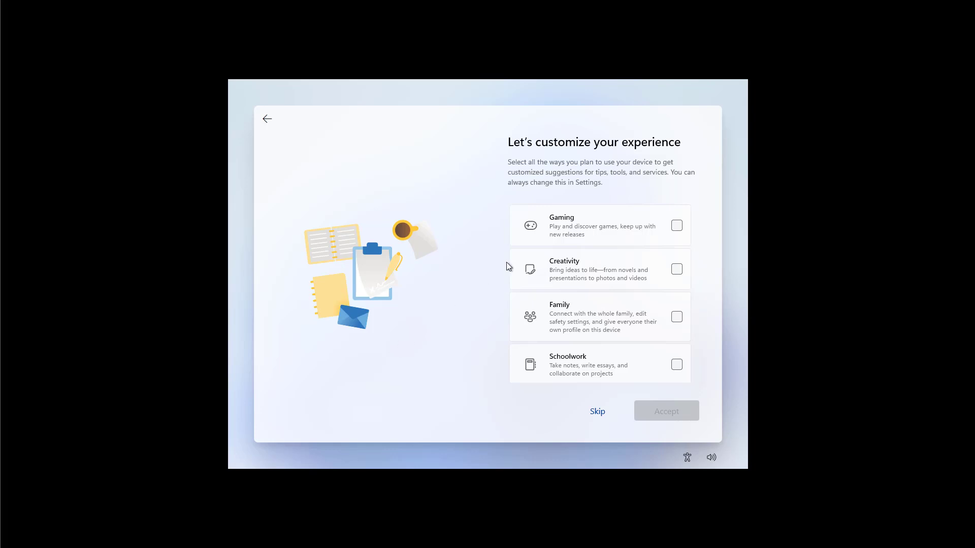
# Step: Check Creativity alongside Gaming as planned uses and accept
pyautogui.click(677, 270)
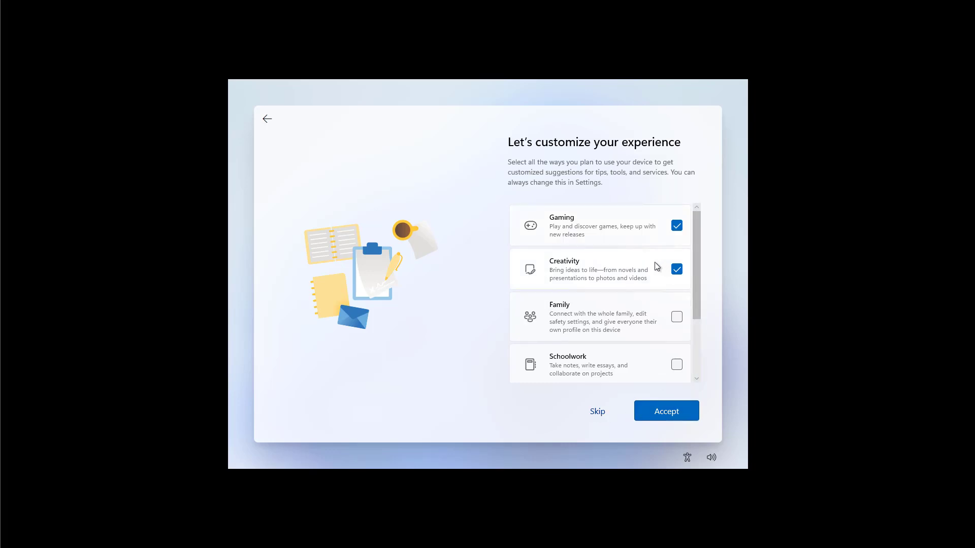
pyautogui.click(668, 416)
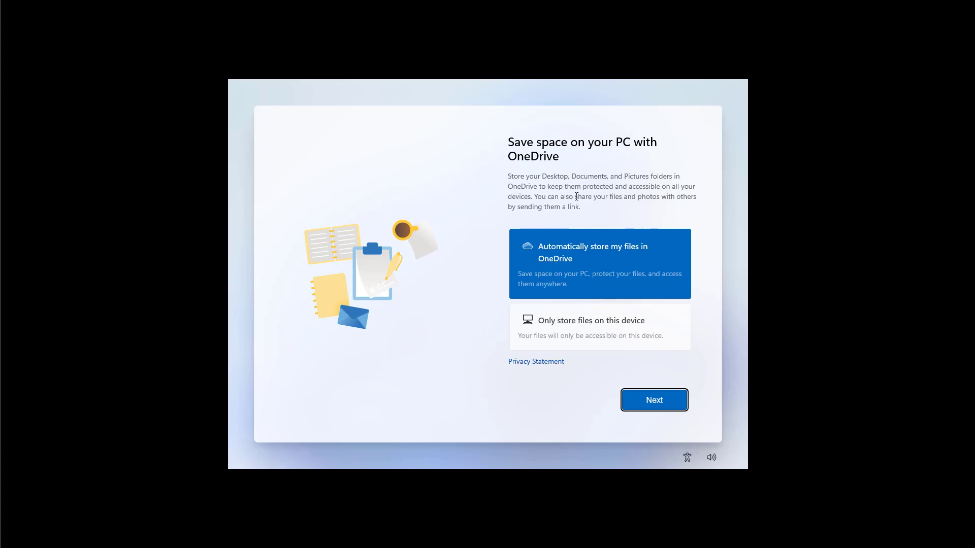
# Step: Select 'Only store files on this device' instead of OneDrive
pyautogui.click(553, 322)
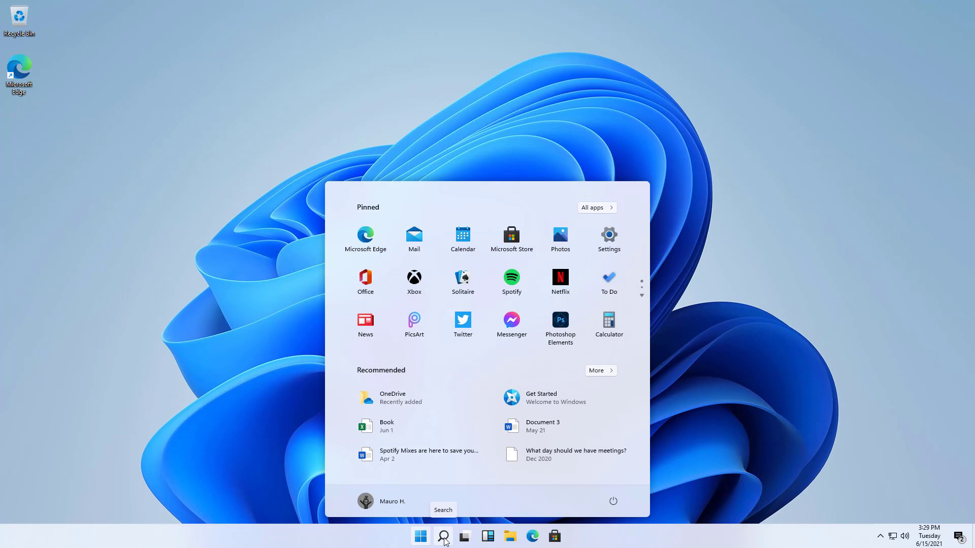
# Step: View File Explorer's taskbar jump list of pinned and frequent folders, then close it and Start
pyautogui.rightClick(511, 541)
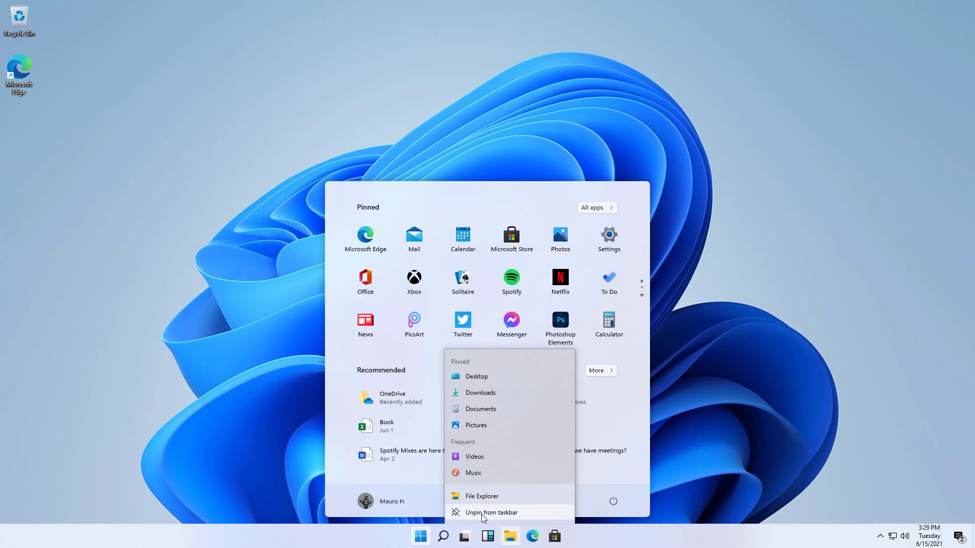
pyautogui.click(730, 420)
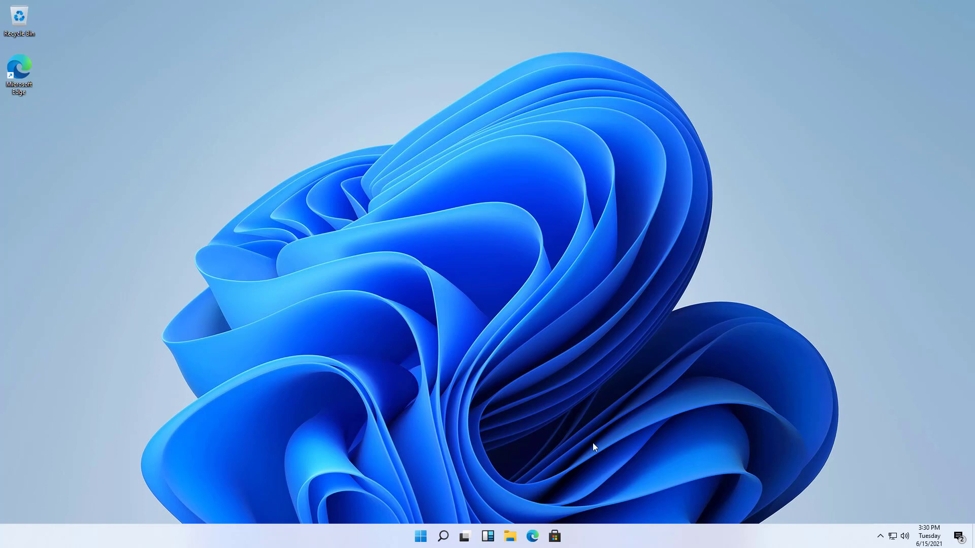
# Step: Open File Explorer on Quick access and preview the snap layout choices without picking one
pyautogui.click(509, 536)
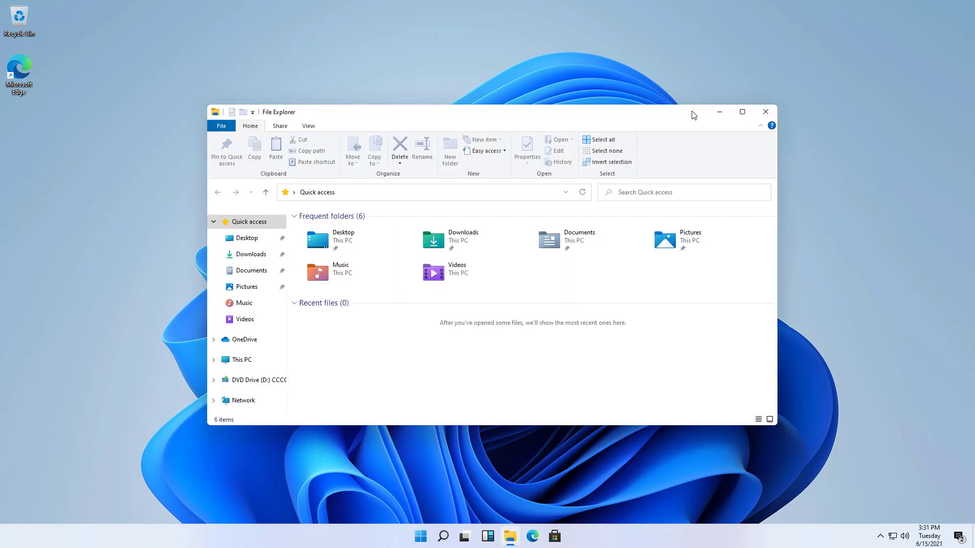
pyautogui.moveTo(745, 118)
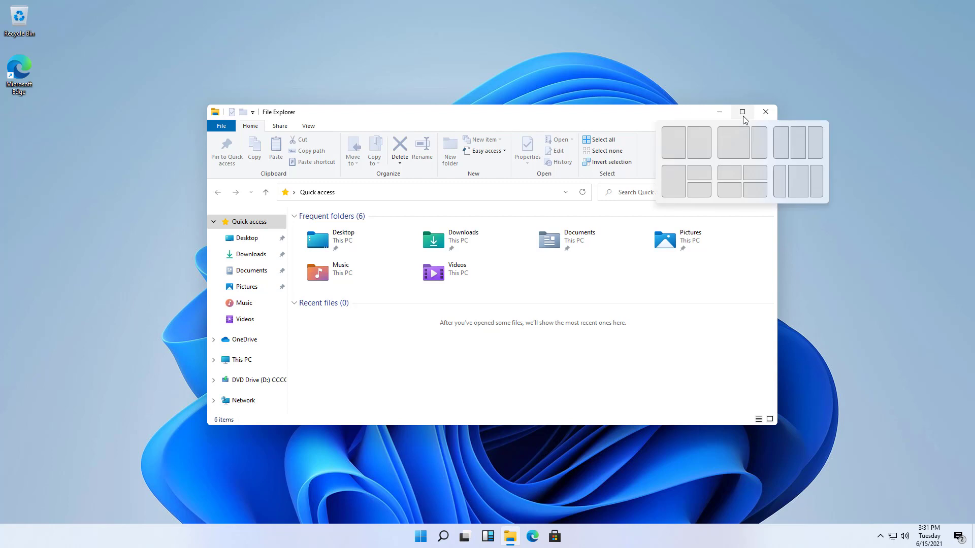
pyautogui.click(696, 148)
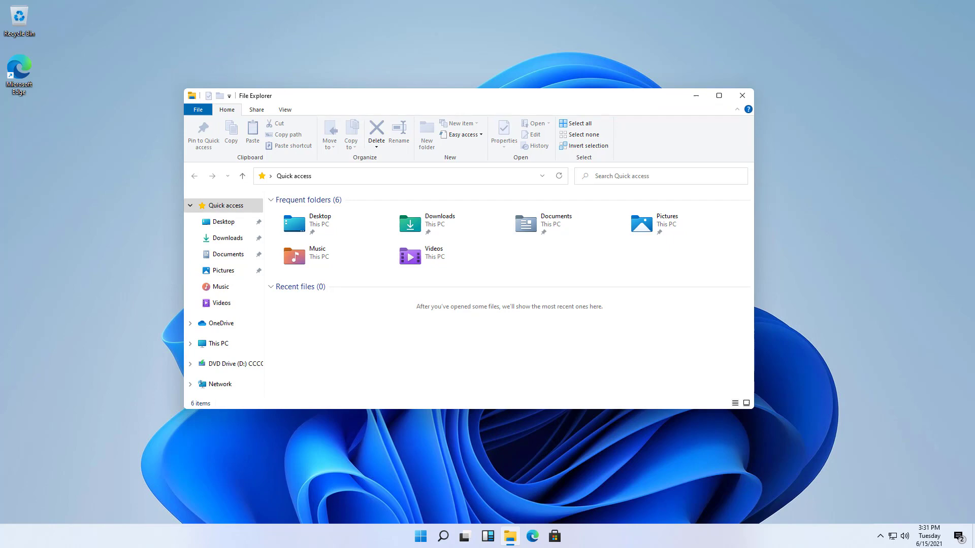
# Step: Snap the window to the left half, top-left, top-right and right half, then restore it floating
pyautogui.press('super+Left')
pyautogui.press('super+Up')
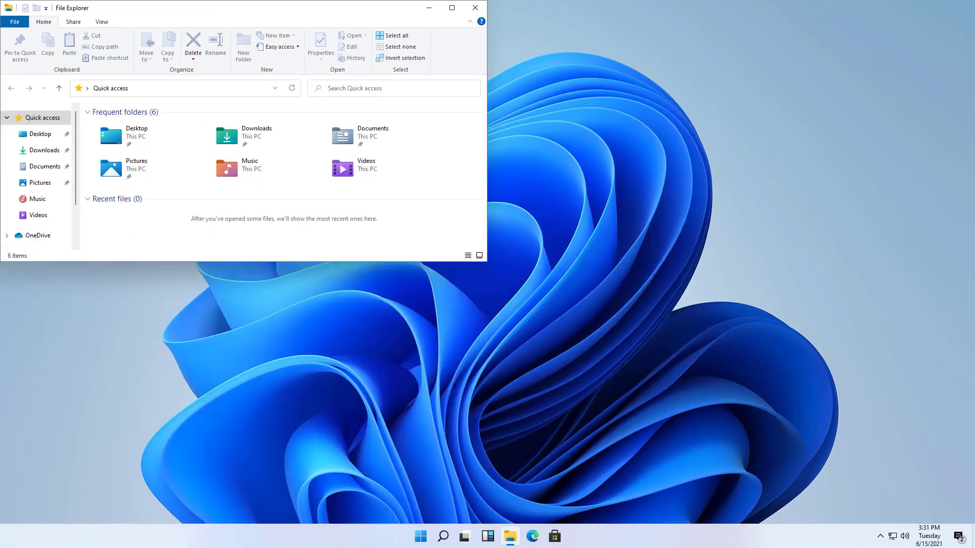
pyautogui.press('super+Right')
pyautogui.press('super+Down')
pyautogui.press('super+Up')
pyautogui.press('super+Down')
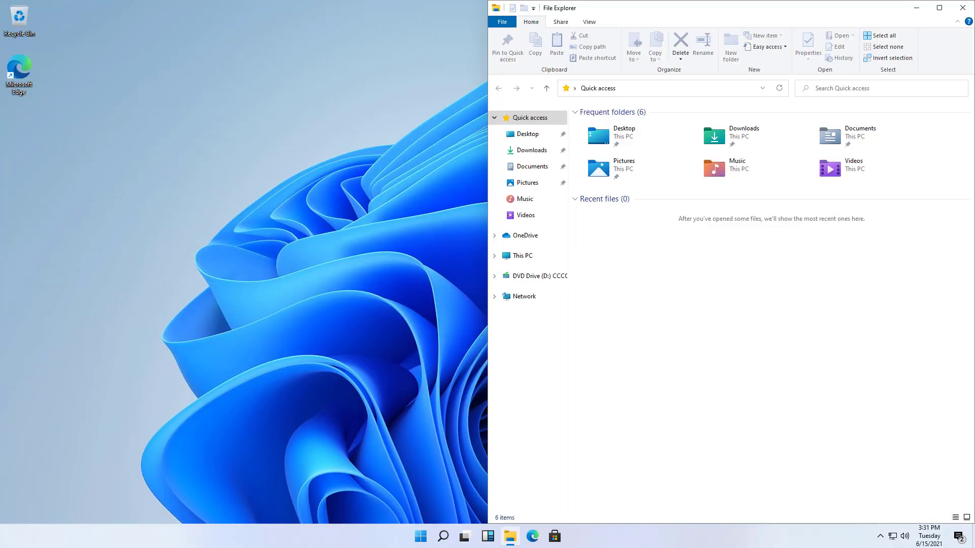
pyautogui.press('super+Down')
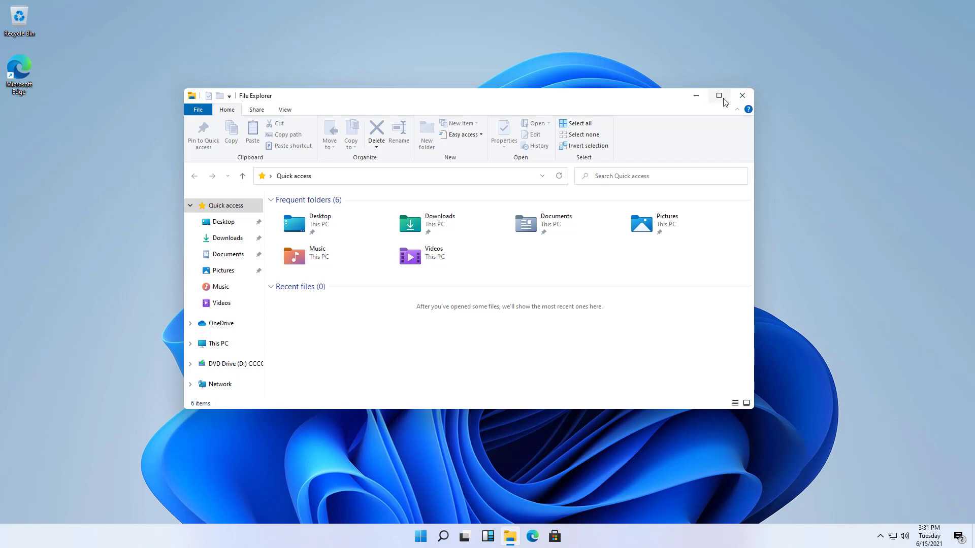
# Step: Place File Explorer in the middle third using the Maximize button's three-column snap layout
pyautogui.moveTo(725, 102)
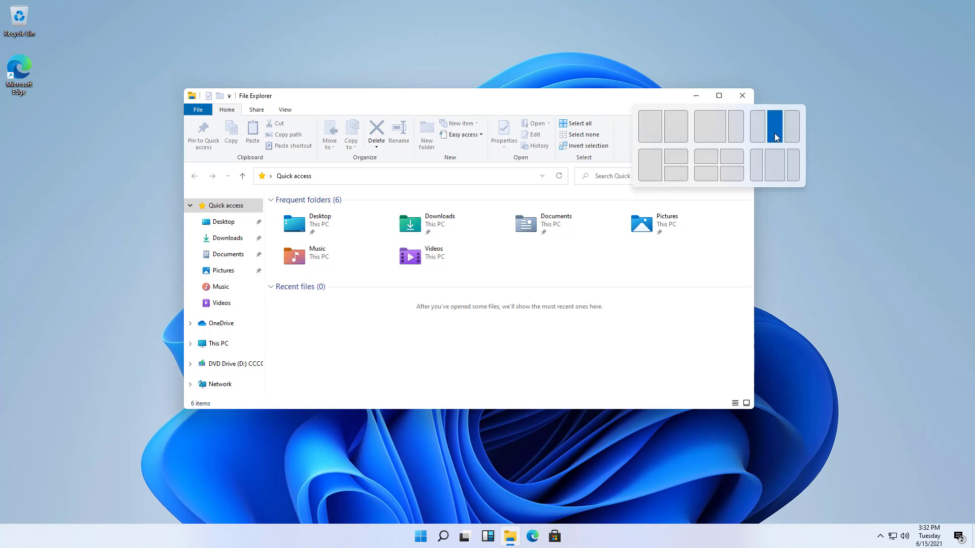
pyautogui.click(775, 161)
pyautogui.moveTo(666, 10)
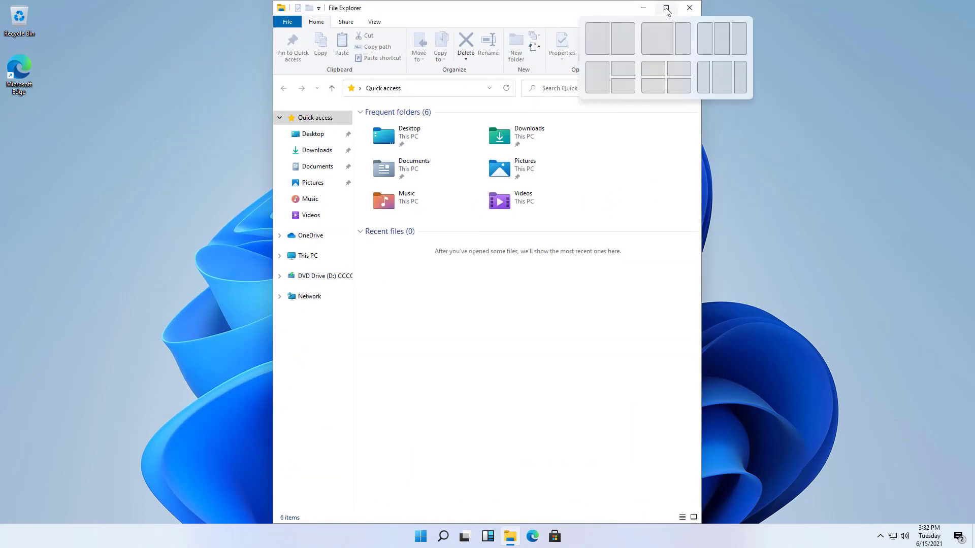
pyautogui.click(720, 49)
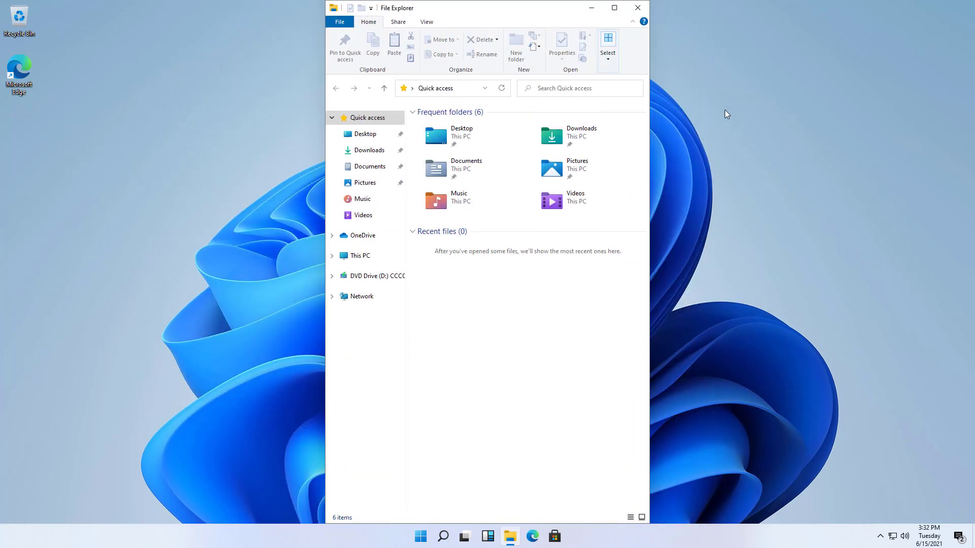
# Step: Minimize the File Explorer window to reveal the bare desktop
pyautogui.click(590, 16)
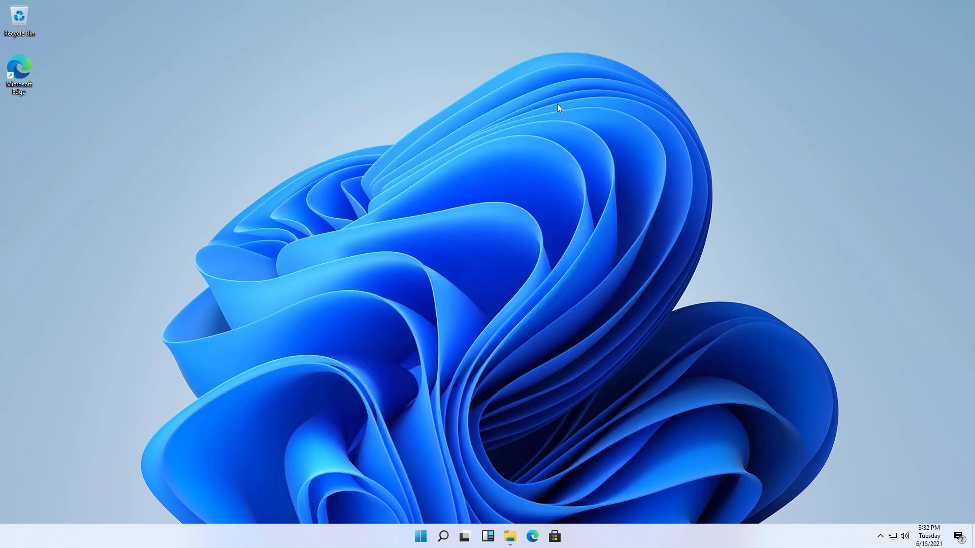